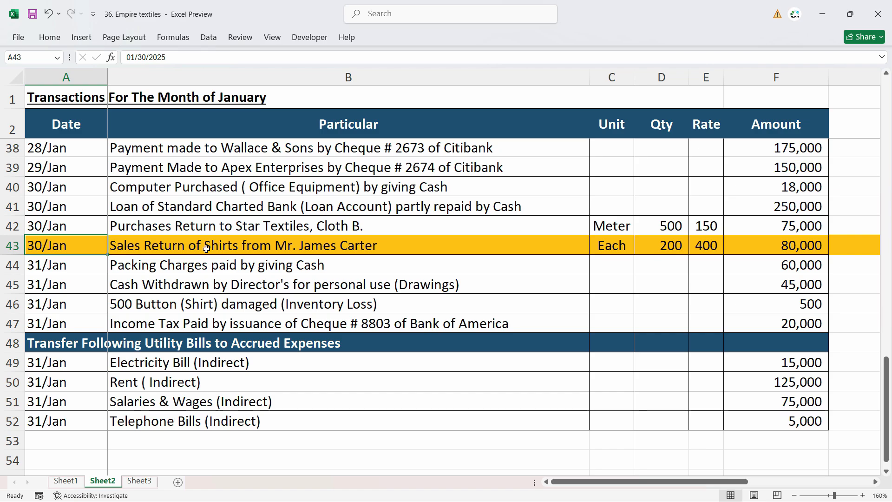
Check the 30/Jan shirt sales return in row 43, switch to Odoo Accounting and open the matching customer invoice dated 01/25/2025.
{"action": "key", "text": "Right"}
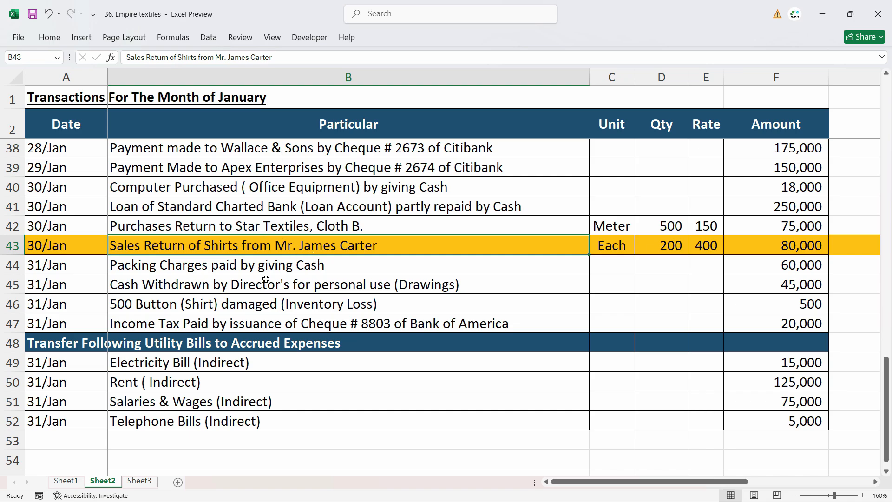
{"action": "double_click", "coordinate": [380, 245]}
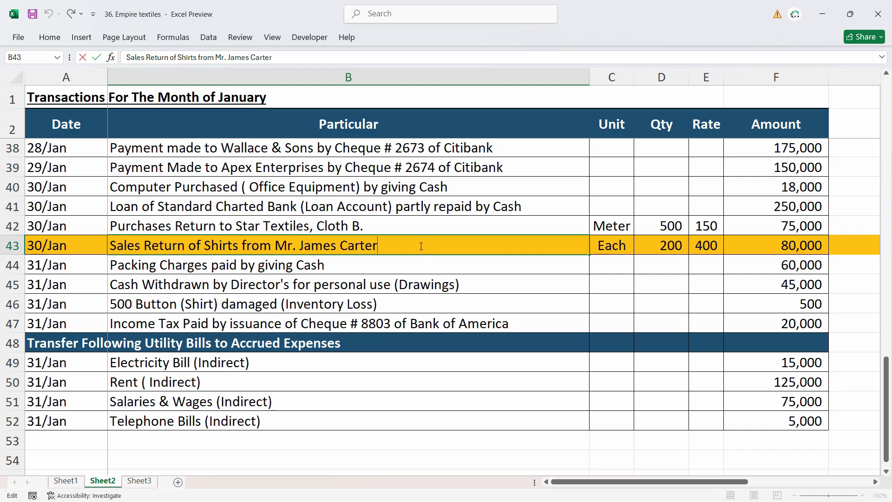
{"action": "left_click", "coordinate": [105, 245]}
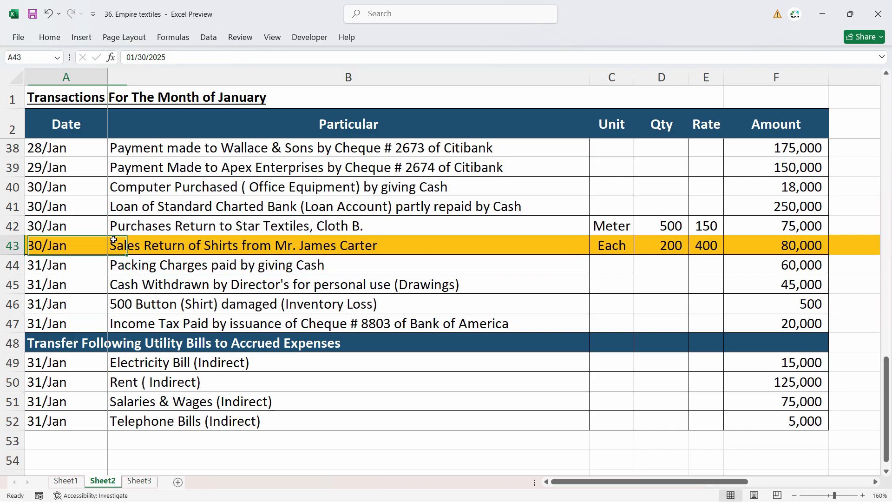
{"action": "left_click", "coordinate": [204, 245]}
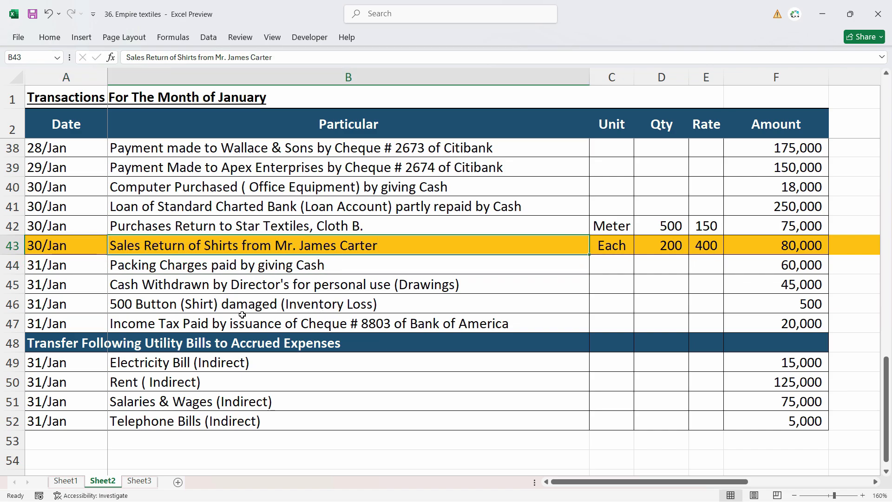
{"action": "key", "text": "alt+Tab"}
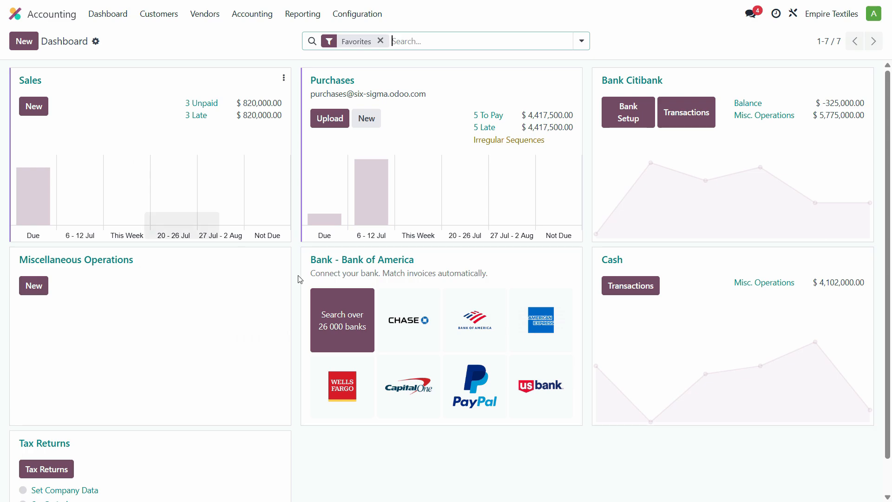
{"action": "left_click", "coordinate": [162, 18]}
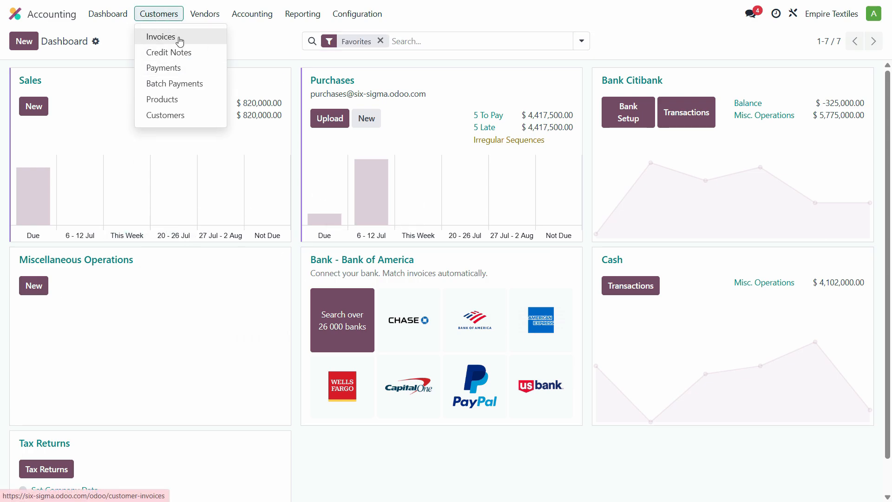
{"action": "left_click", "coordinate": [180, 42]}
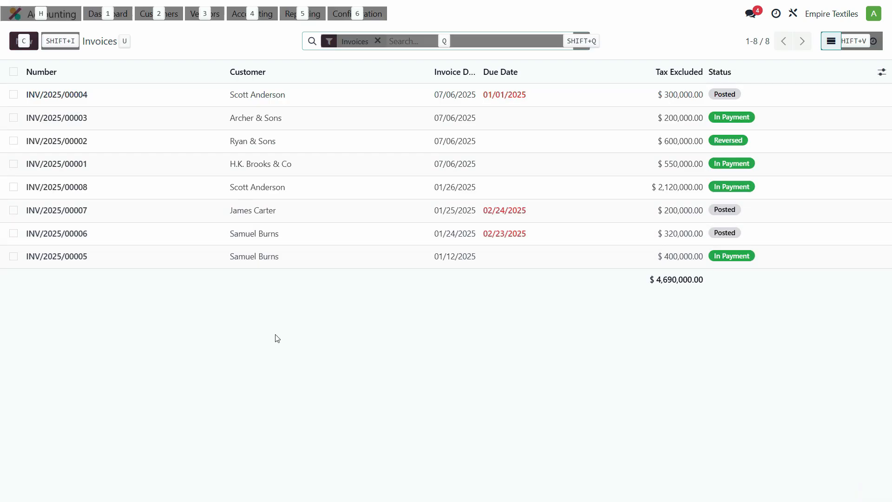
{"action": "key", "text": "alt+Tab"}
{"action": "key", "text": "alt+Tab"}
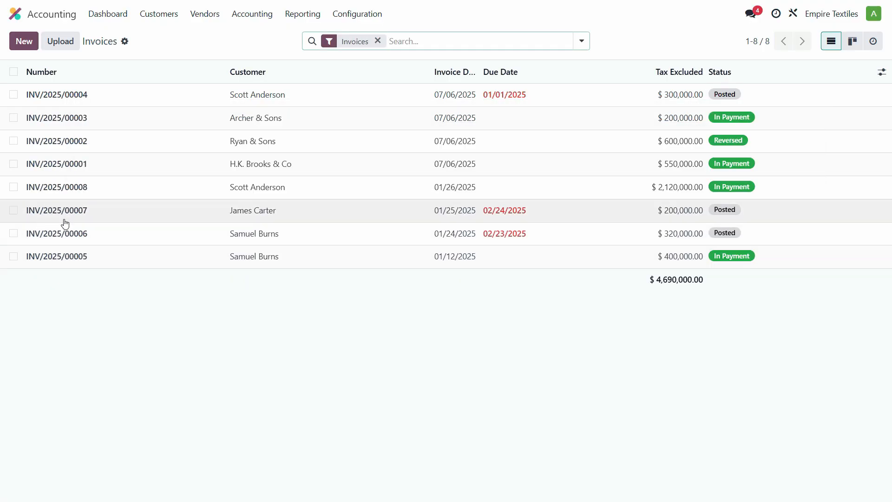
{"action": "left_click", "coordinate": [87, 219]}
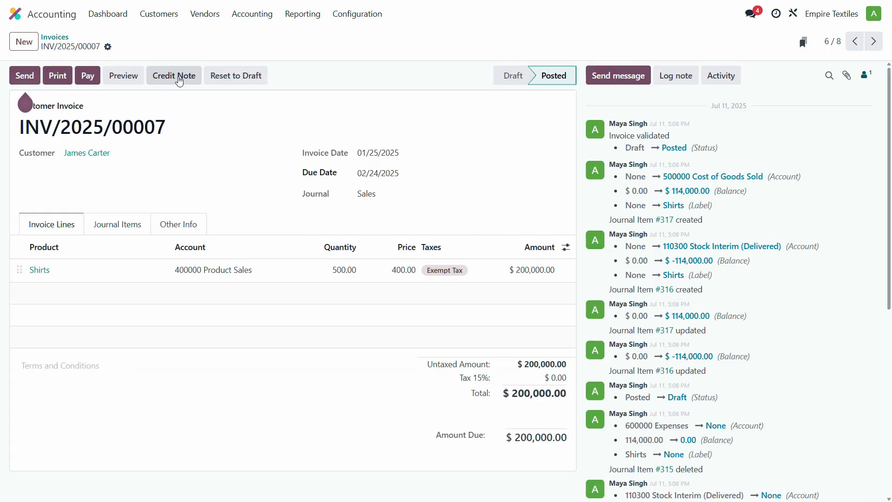
Start a credit note for this invoice and use the sales return description from row 43 of the spreadsheet as its reason.
{"action": "left_click", "coordinate": [180, 79]}
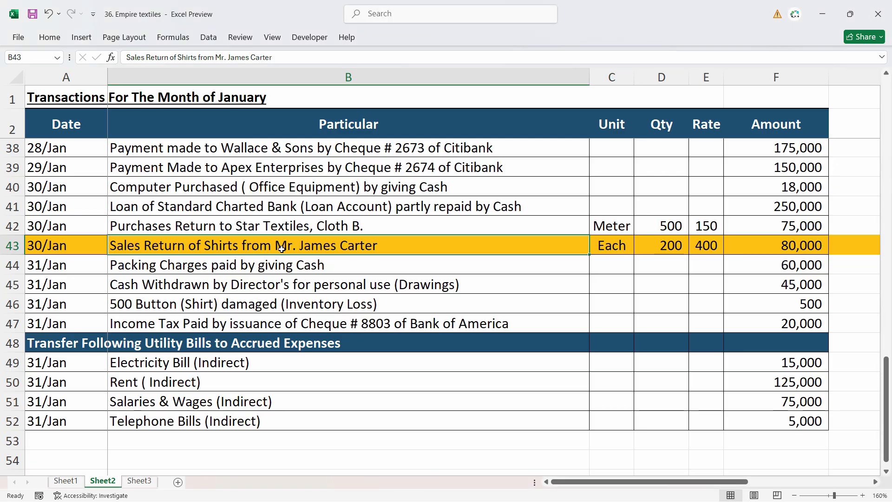
{"action": "key", "text": "ctrl+c"}
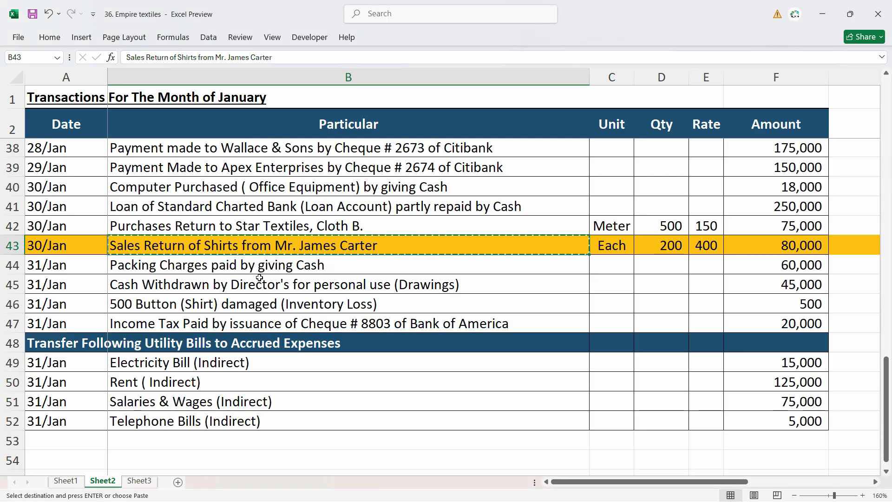
{"action": "key", "text": "alt+Tab"}
{"action": "key", "text": "ctrl+v"}
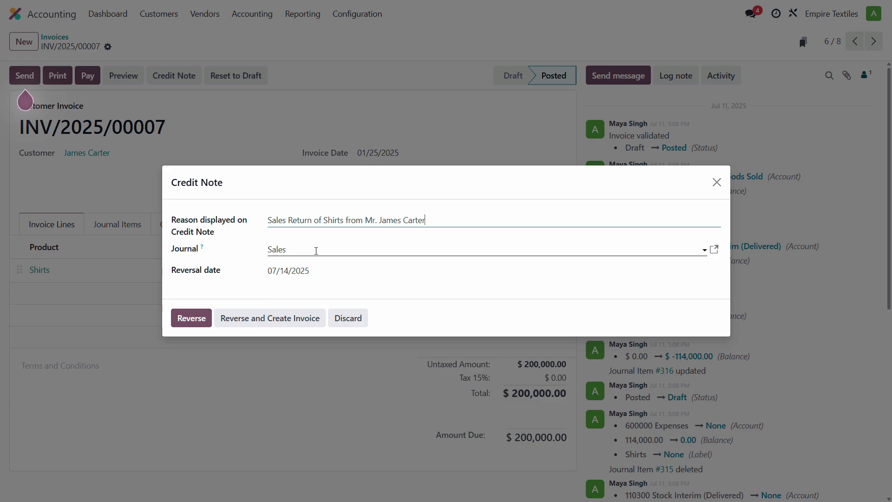
Set the credit note's reversal date to 01/30/2025 and reverse the invoice.
{"action": "key", "text": "alt+Tab"}
{"action": "key", "text": "alt+Tab"}
{"action": "left_click", "coordinate": [324, 276]}
{"action": "left_click", "coordinate": [476, 47]}
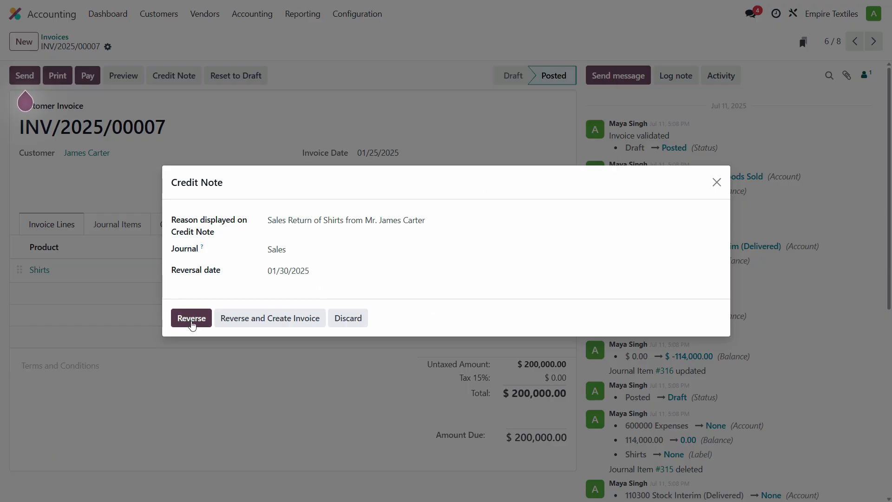
{"action": "left_click", "coordinate": [191, 320]}
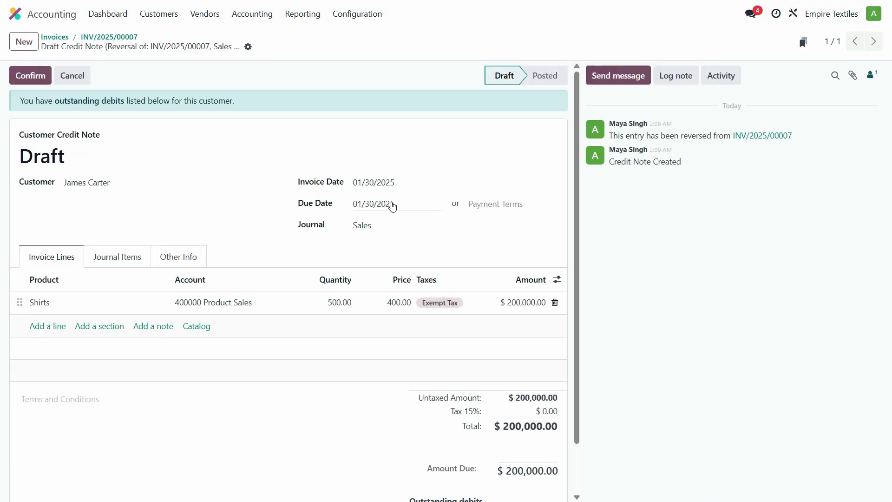
Set the Shirts line's quantity to 200 on the draft credit note, checking the date, quantity and amount against the spreadsheet.
{"action": "key", "text": "alt+Tab"}
{"action": "key", "text": "alt+Tab"}
{"action": "left_click", "coordinate": [364, 237]}
{"action": "scroll", "coordinate": [328, 227], "scroll_direction": "down", "scroll_amount": 1}
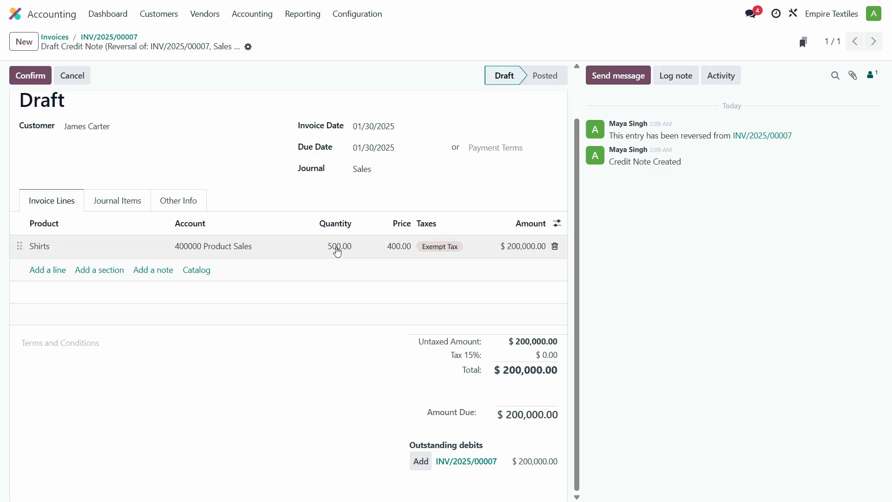
{"action": "left_click", "coordinate": [335, 246]}
{"action": "key", "text": "alt+Tab"}
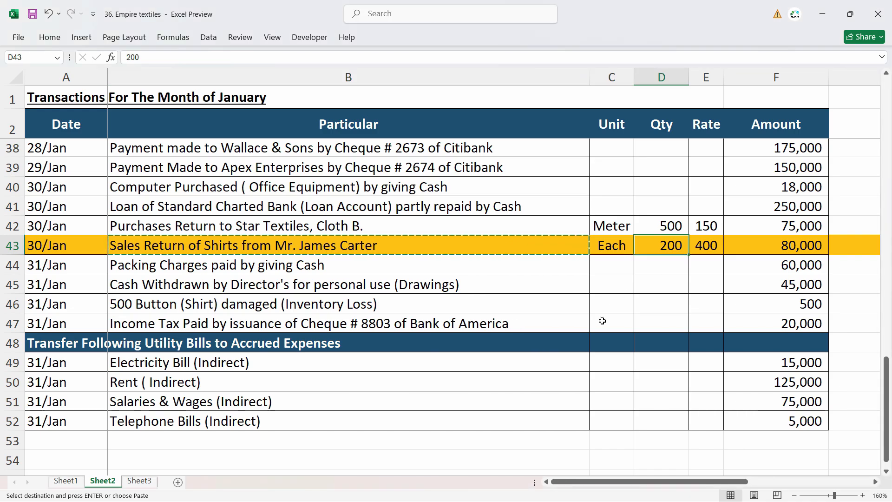
{"action": "key", "text": "alt+Tab"}
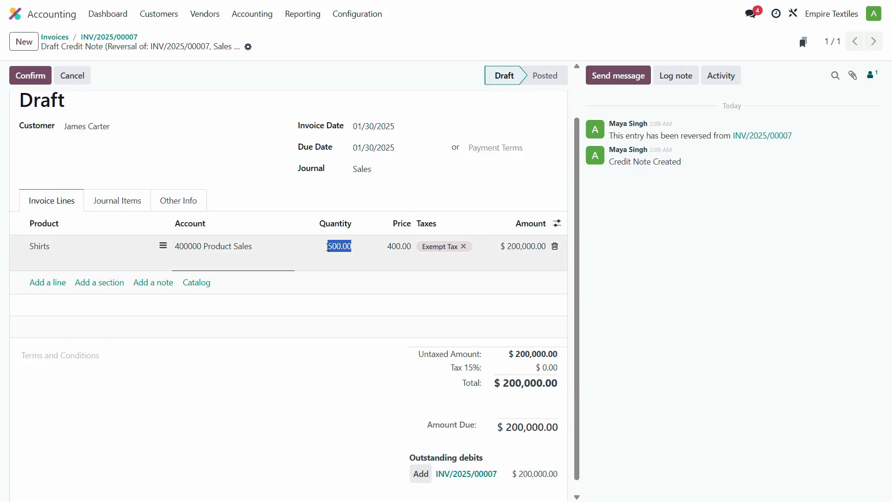
{"action": "type", "text": "200"}
{"action": "key", "text": "Tab"}
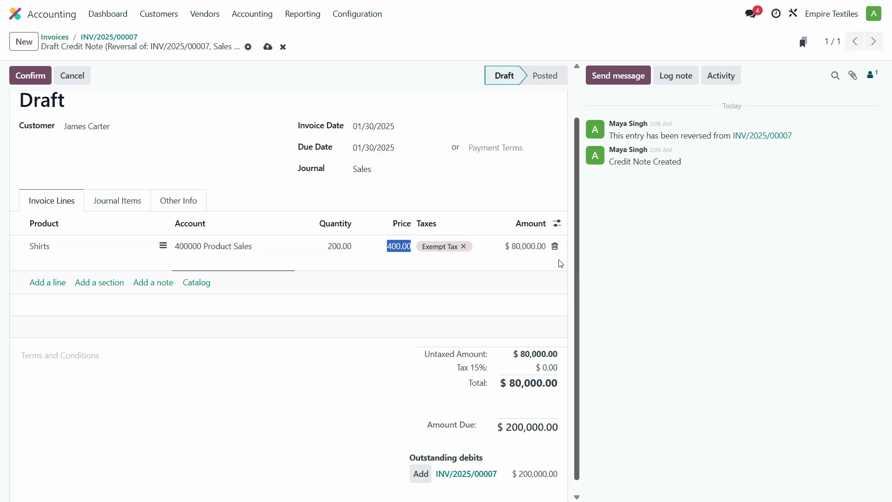
{"action": "key", "text": "alt+Tab"}
{"action": "key", "text": "alt+Tab"}
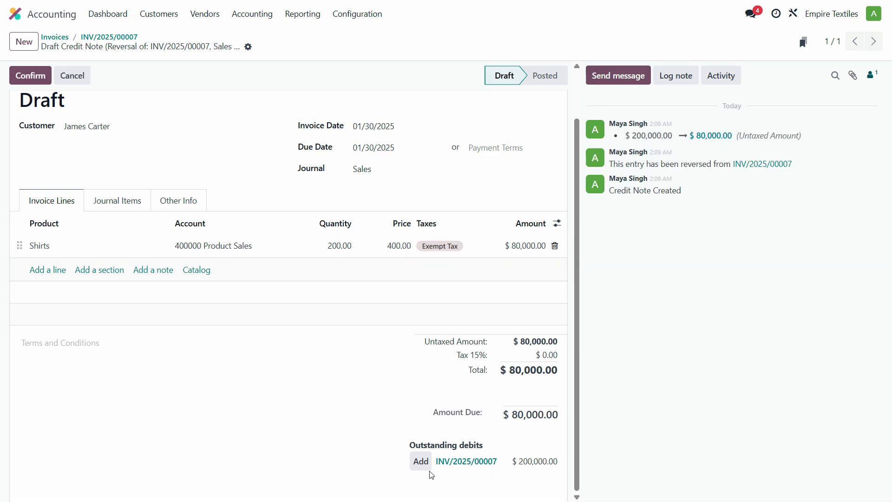
Switch to the Excel transactions sheet and highlight row 33, the 25/Jan credit sale of shirts, with the orange fill.
{"action": "key", "text": "alt+Tab"}
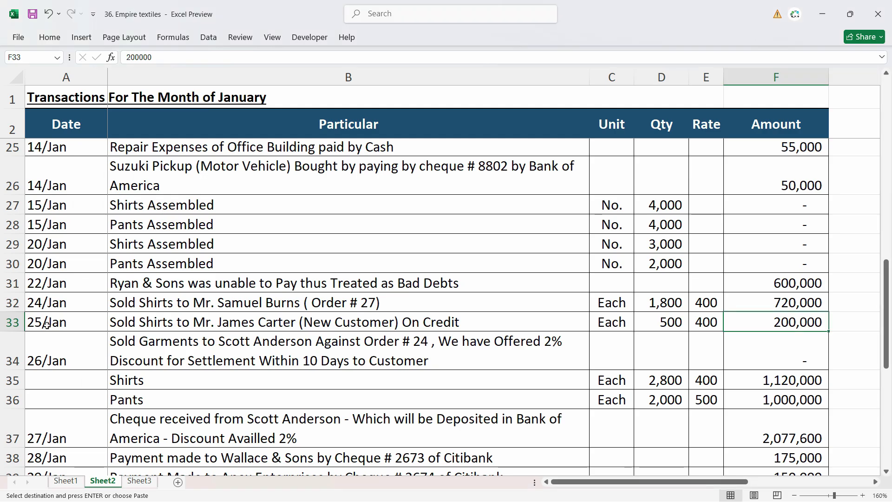
{"action": "left_click", "coordinate": [13, 322]}
{"action": "left_click", "coordinate": [47, 39]}
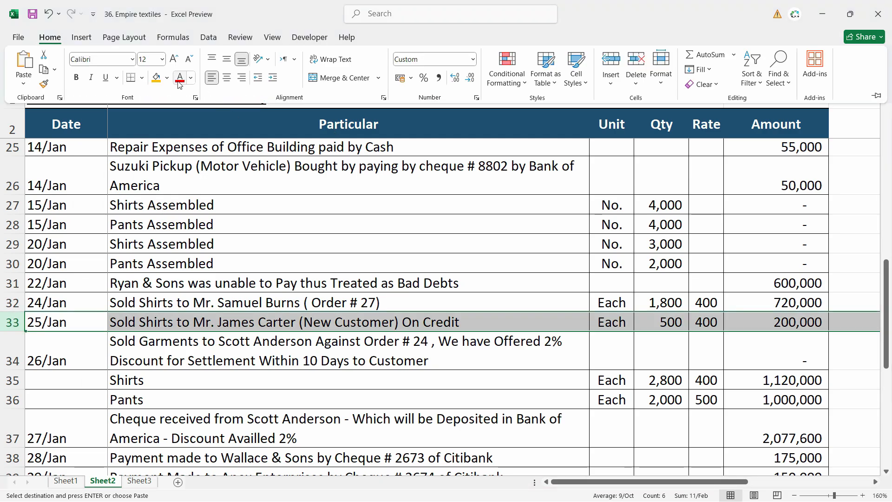
{"action": "left_click", "coordinate": [159, 82]}
{"action": "scroll", "coordinate": [56, 367], "scroll_direction": "down", "scroll_amount": 4}
{"action": "scroll", "coordinate": [70, 385], "scroll_direction": "up", "scroll_amount": 2}
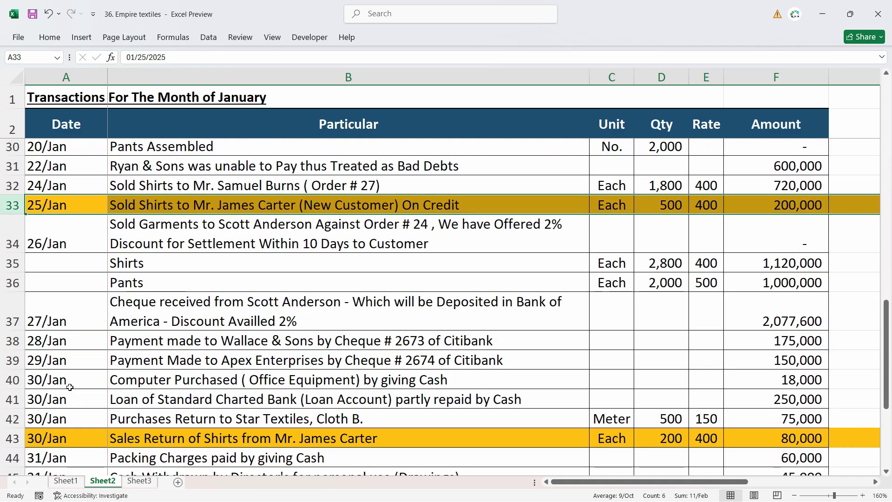
{"action": "left_click", "coordinate": [65, 205]}
{"action": "left_click", "coordinate": [801, 208]}
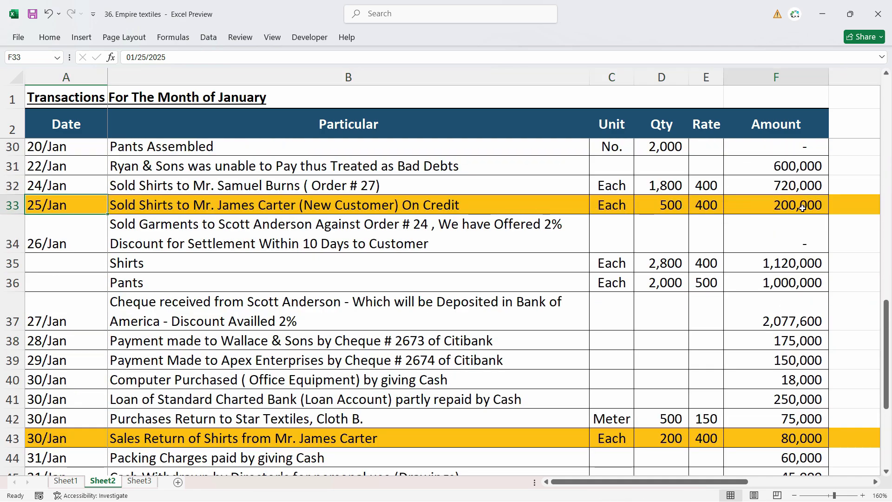
Return to Odoo, apply the outstanding invoice debit to the draft credit note, and confirm the credit note.
{"action": "key", "text": "alt+Tab"}
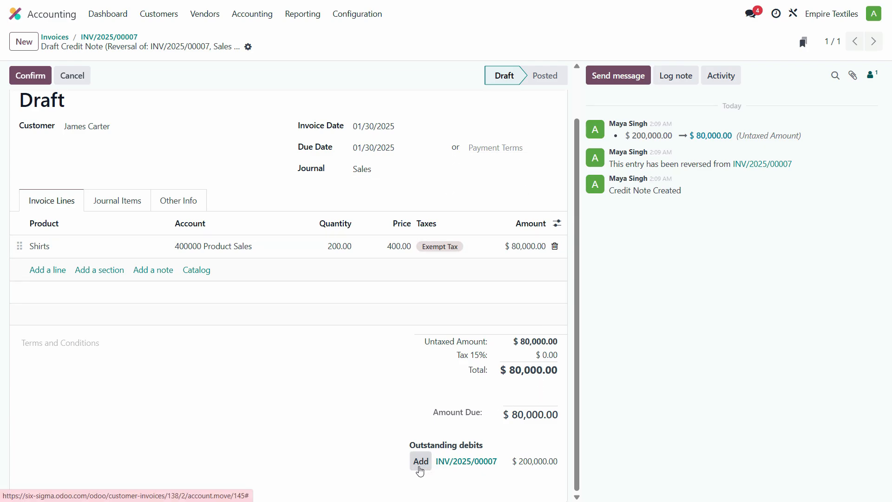
{"action": "left_click", "coordinate": [420, 463]}
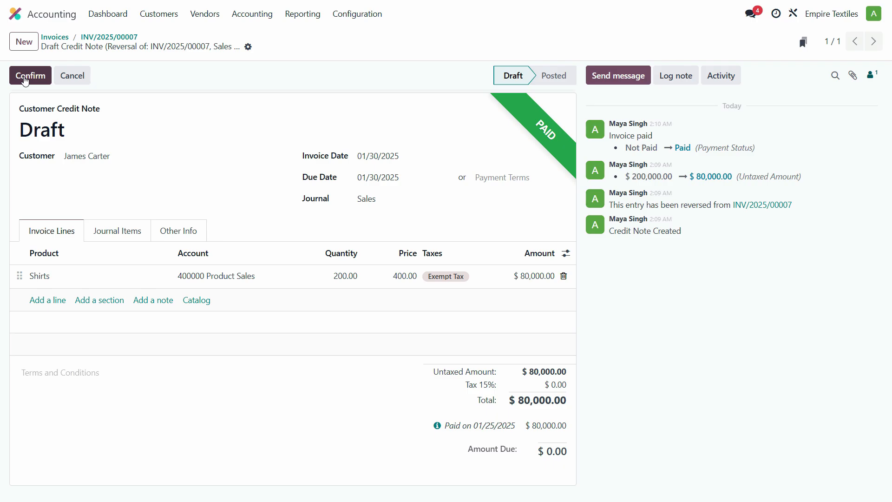
{"action": "left_click", "coordinate": [32, 75]}
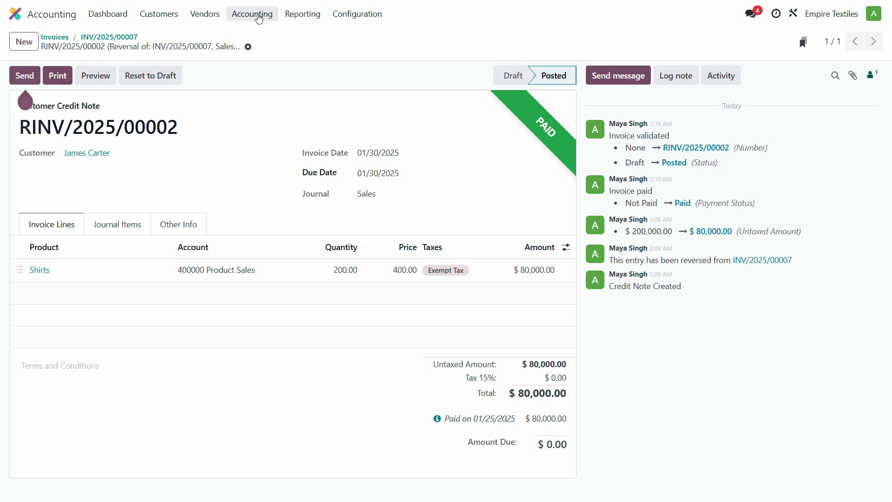
Open the Partner Ledger report and expand the returning customer's entries to examine the invoice and credit note.
{"action": "left_click", "coordinate": [296, 16]}
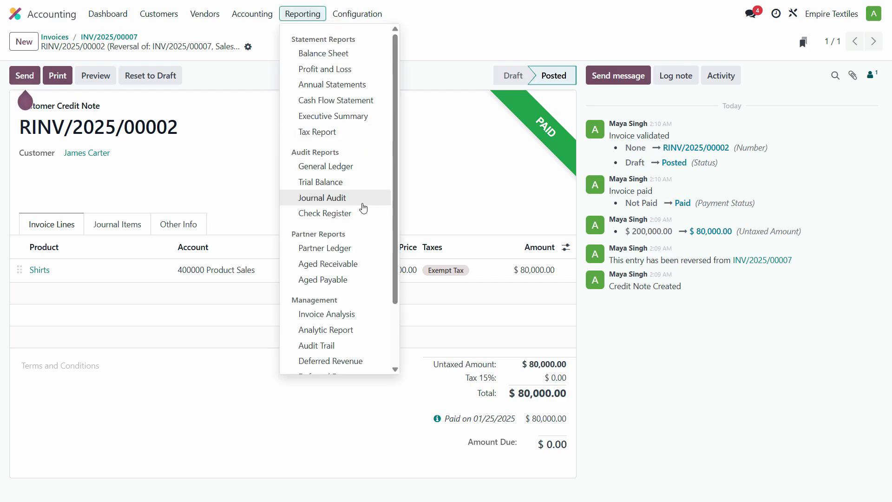
{"action": "left_click", "coordinate": [367, 249]}
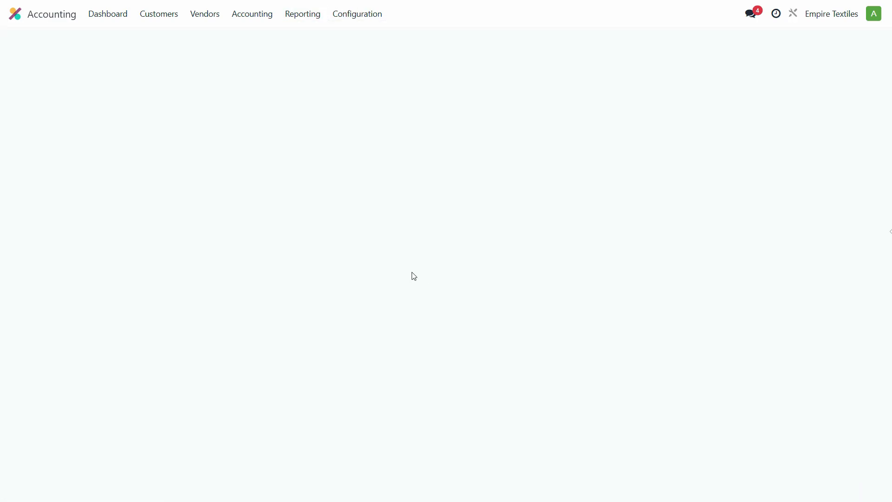
{"action": "scroll", "coordinate": [68, 283], "scroll_direction": "down", "scroll_amount": 1}
{"action": "left_click", "coordinate": [66, 250]}
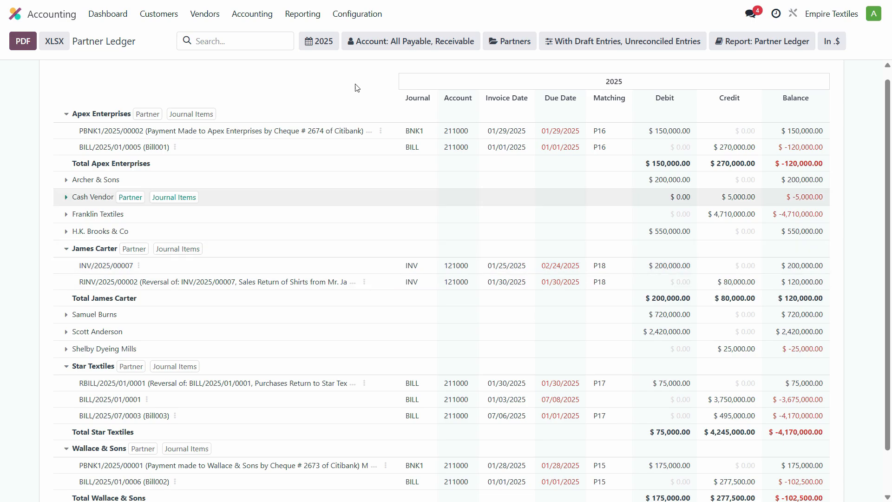
Sort the posted journal entries by date, open the 01/30/2025 shirt sales return credit note and display its journal items.
{"action": "left_click", "coordinate": [358, 14]}
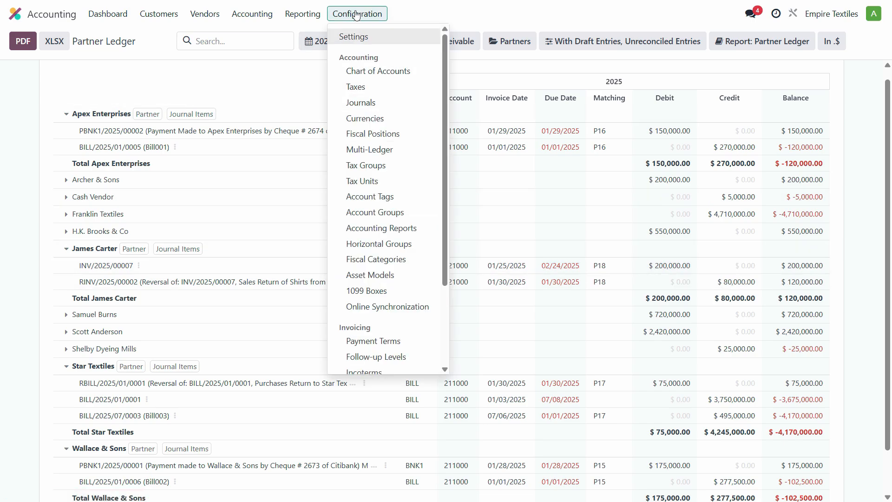
{"action": "left_click", "coordinate": [362, 102]}
{"action": "left_click", "coordinate": [298, 17]}
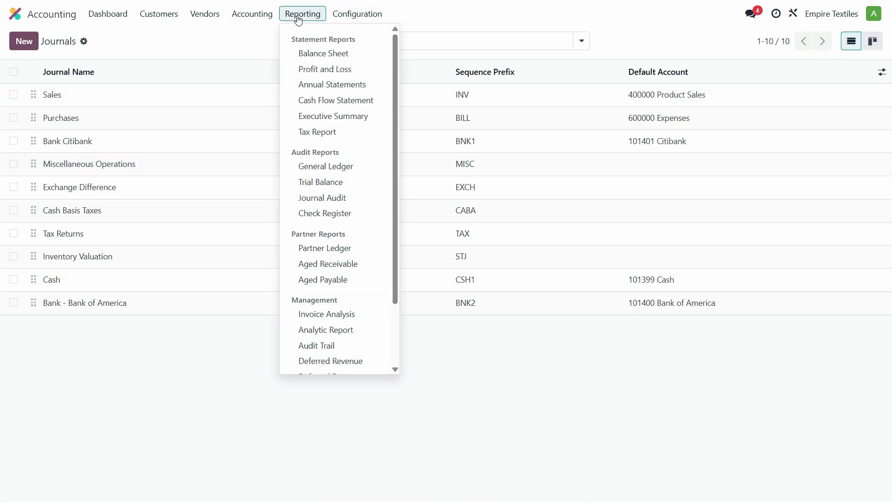
{"action": "mouse_move", "coordinate": [273, 19]}
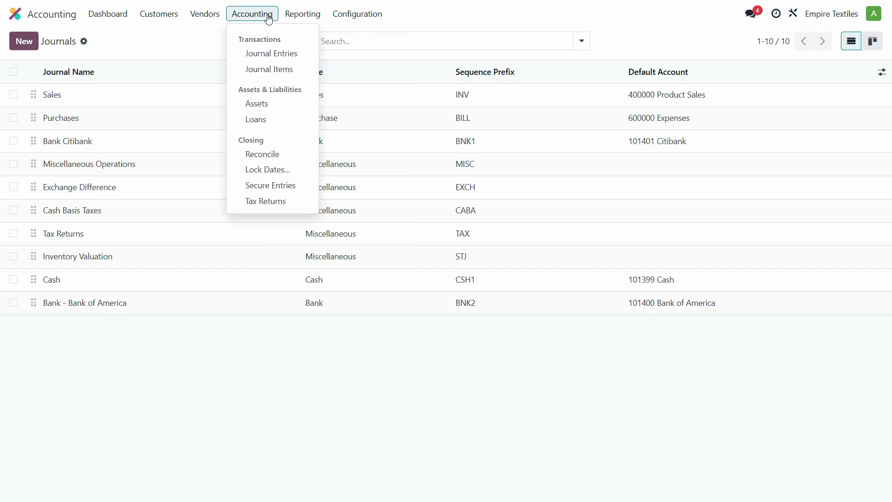
{"action": "left_click", "coordinate": [262, 54]}
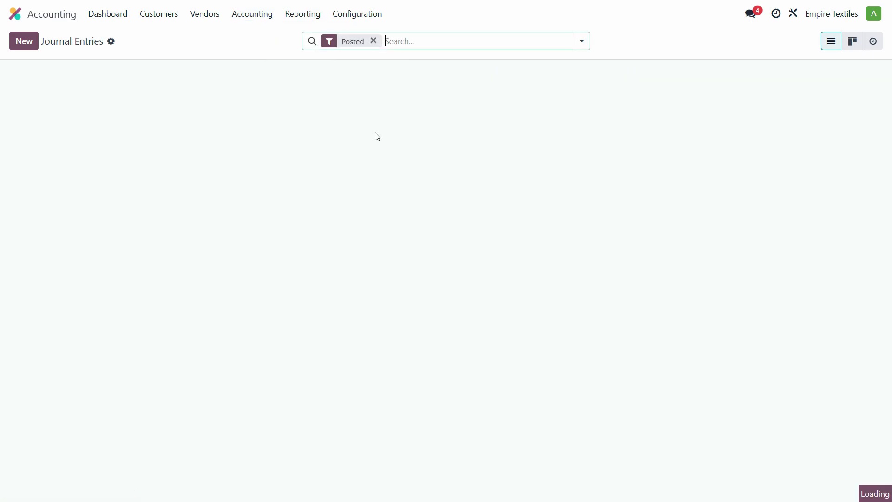
{"action": "left_click", "coordinate": [40, 74]}
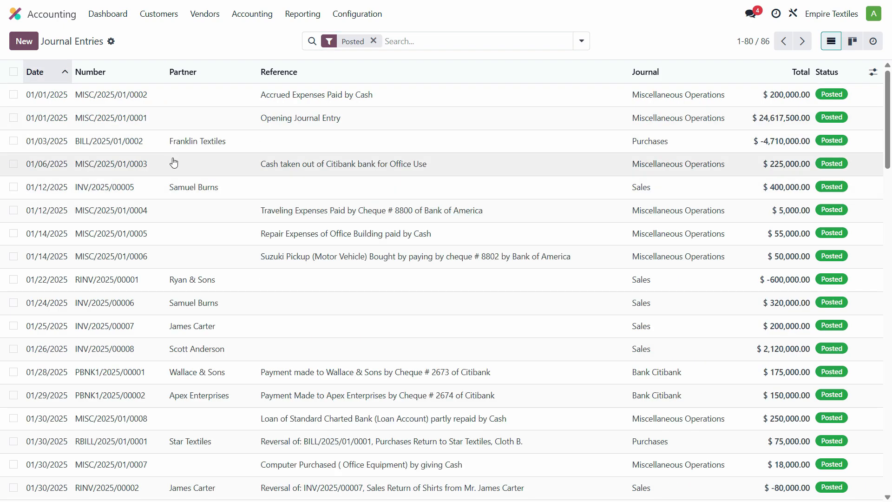
{"action": "scroll", "coordinate": [162, 209], "scroll_direction": "down", "scroll_amount": 20}
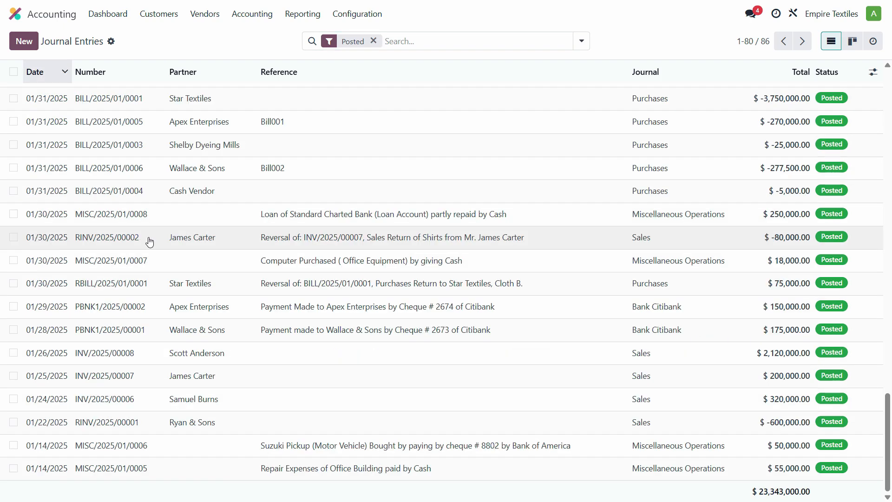
{"action": "left_click", "coordinate": [310, 245]}
{"action": "left_click", "coordinate": [115, 229]}
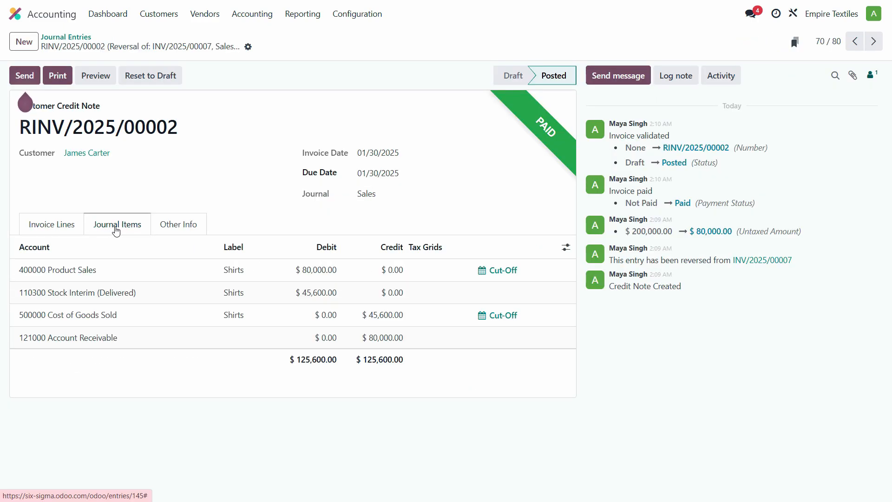